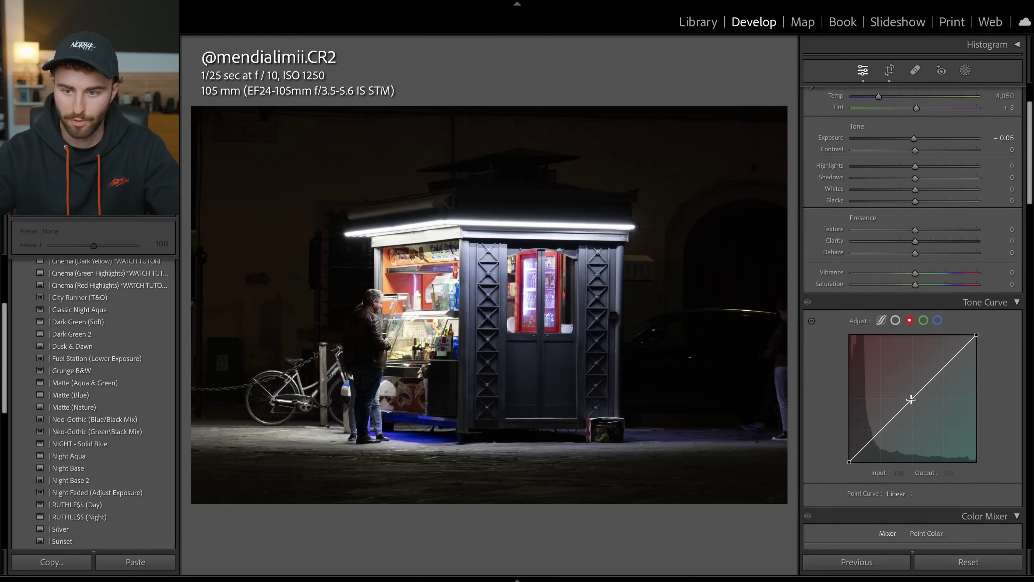
Pull the midpoint of the red tone curve down to input 128, output 108
drag(911, 399, 913, 408)
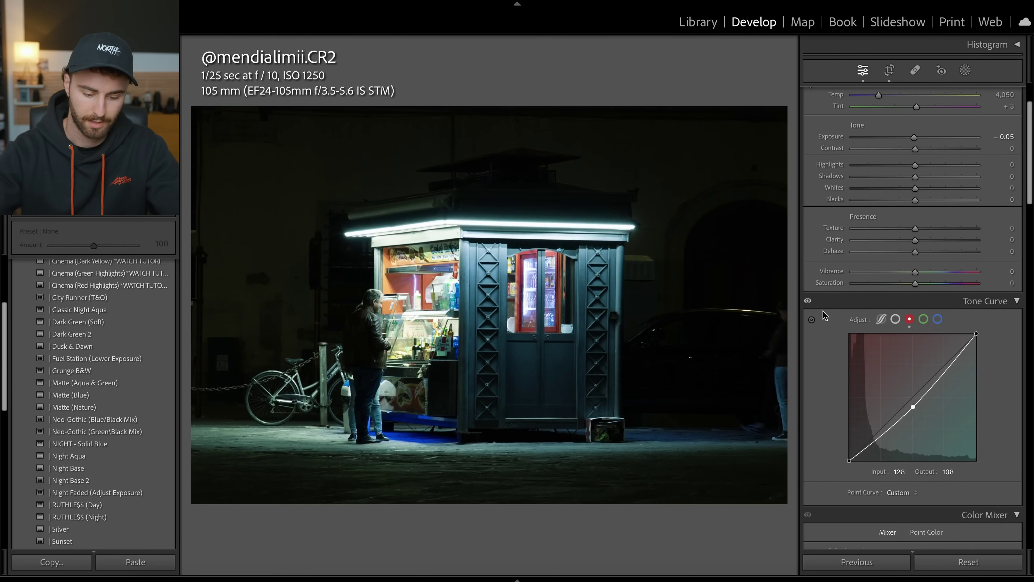
Brush a mask over the kiosk's lit door and serving counter and lower its Clarity to about −41
key(k)
mouse_move(540, 278)
mouse_down()
mouse_move(546, 309)
mouse_move(525, 293)
mouse_up()
scroll(351, 275, up, 4)
mouse_move(399, 265)
mouse_down()
mouse_move(381, 295)
mouse_move(426, 270)
mouse_move(432, 293)
mouse_up()
scroll(854, 374, down, 9)
scroll(853, 374, down, 5)
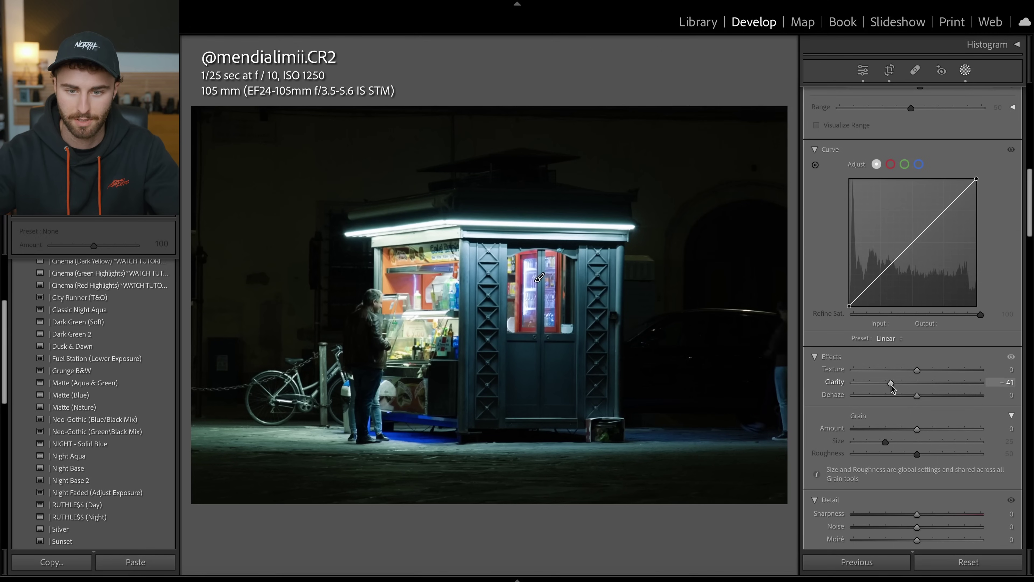
drag(907, 395, 890, 399)
scroll(893, 399, up, 1)
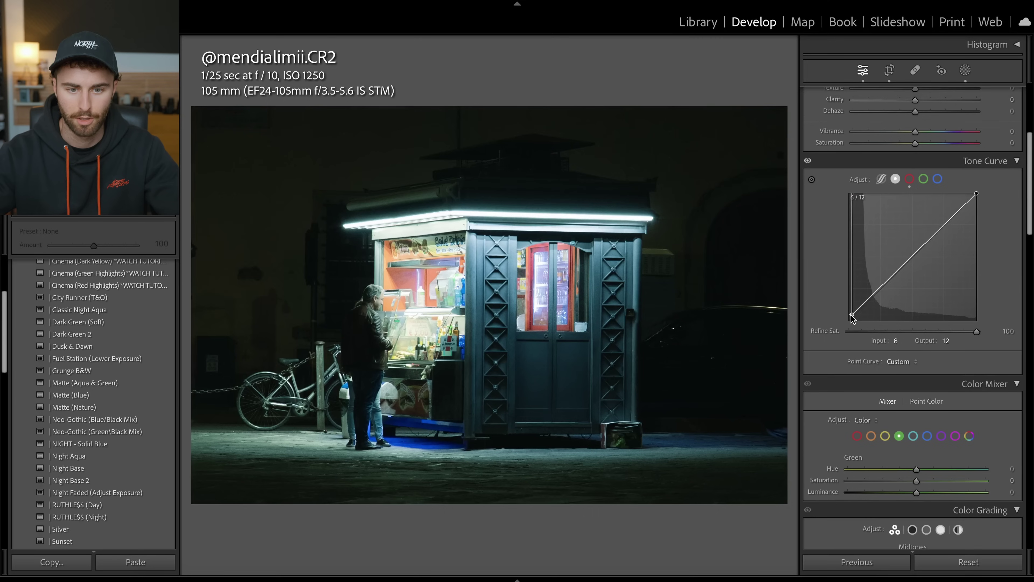
Move the main tone curve's black point to input 12, output 15 and raise a highlight point to input 171, output 181
drag(850, 321, 854, 317)
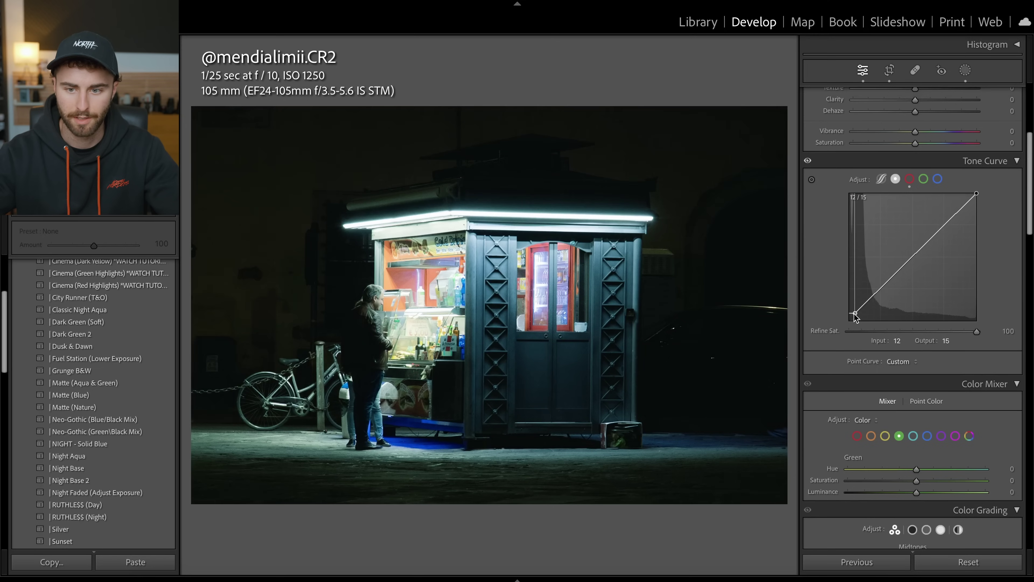
drag(935, 236, 935, 232)
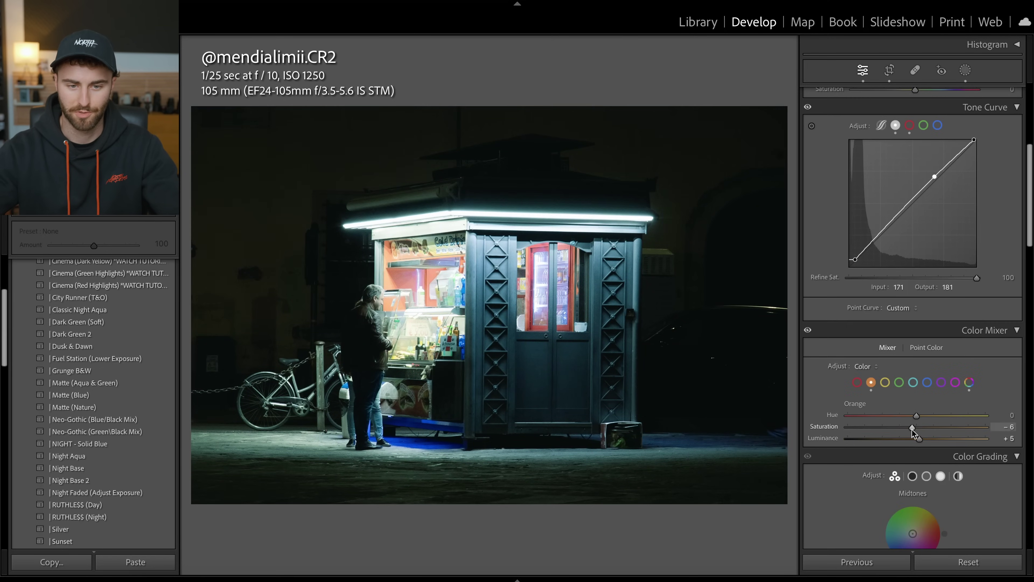
Lower the yellow saturation in the Color Mixer and apply the crop rotation of −0.21
click(886, 382)
drag(885, 427, 878, 428)
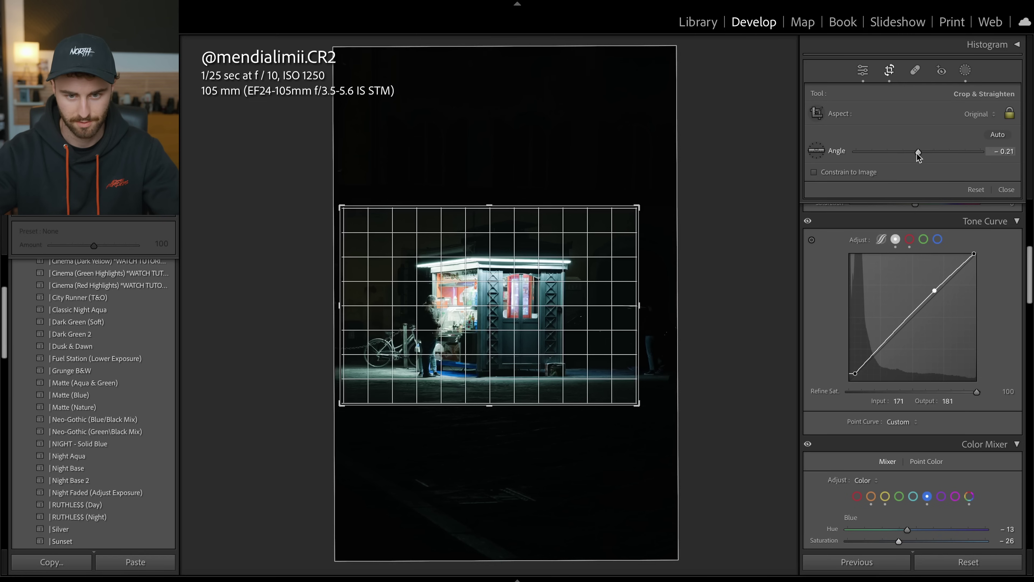
key(Return)
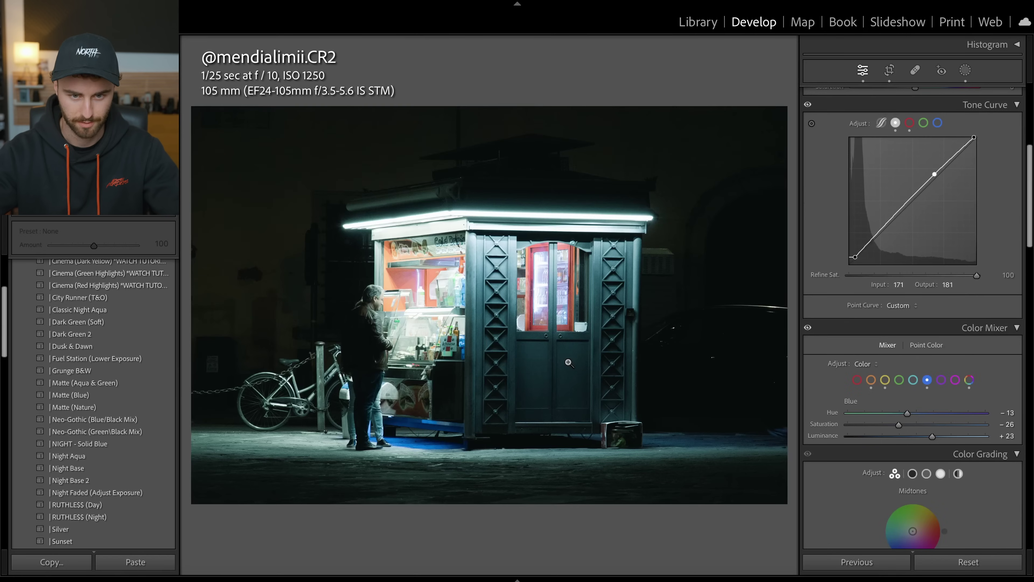
Set the kiosk photo's overall Clarity to −30
scroll(911, 228, up, 5)
drag(914, 231, 886, 233)
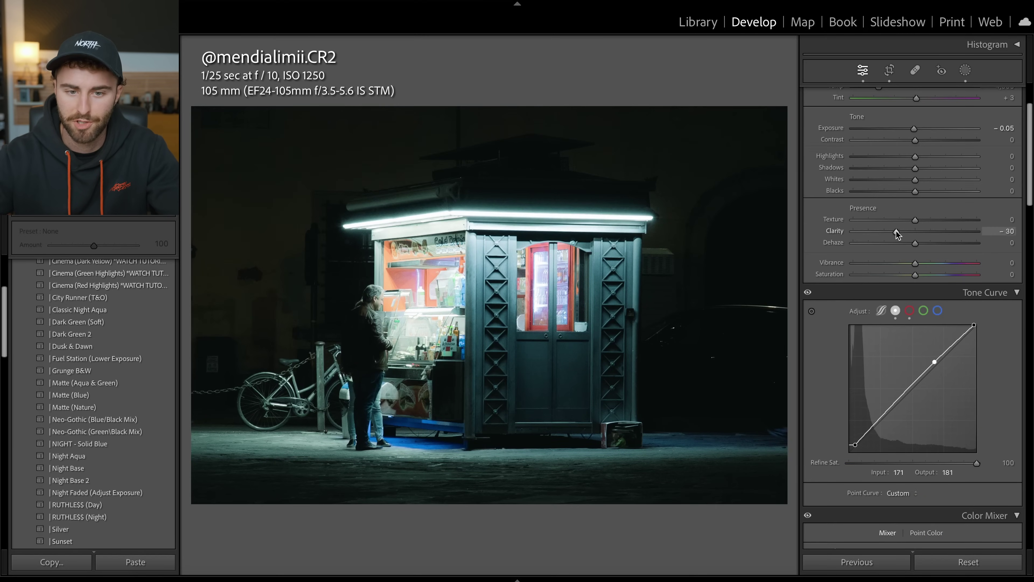
key(k)
scroll(884, 379, down, 5)
scroll(885, 379, down, 5)
key(k)
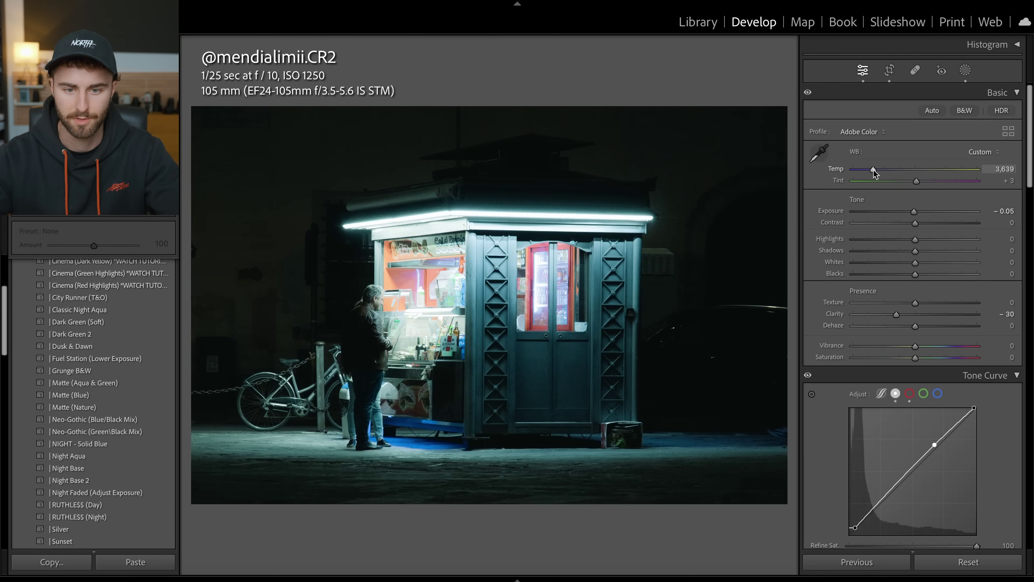
Fine-tune the kiosk photo's white balance temperature
mouse_move(877, 171)
mouse_down()
mouse_move(781, 177)
mouse_move(877, 172)
mouse_up()
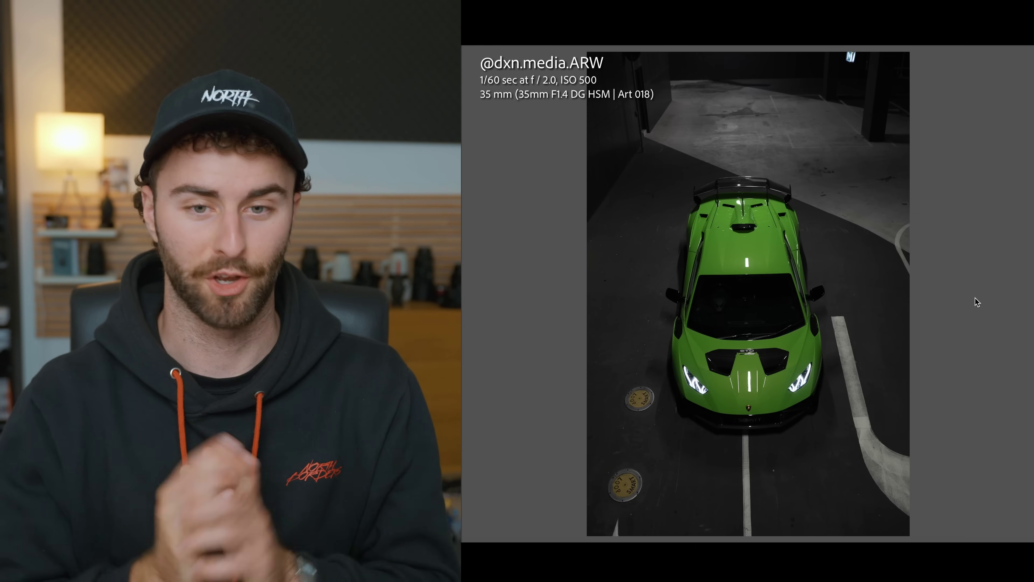
Examine the green car photo up close, from the floor behind the rear wing to the front bumper
click(710, 167)
drag(711, 167, 881, 321)
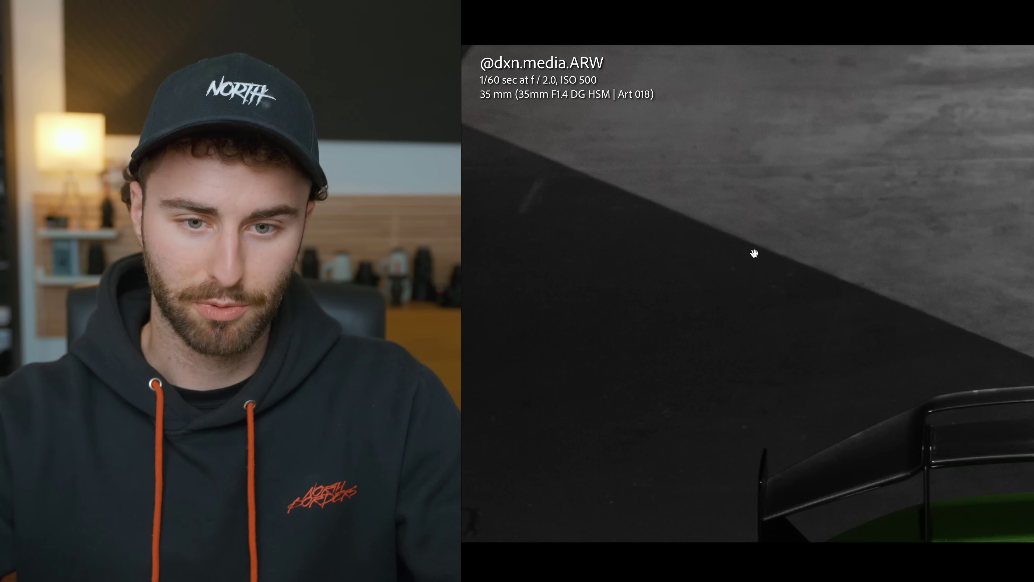
drag(666, 286, 568, 212)
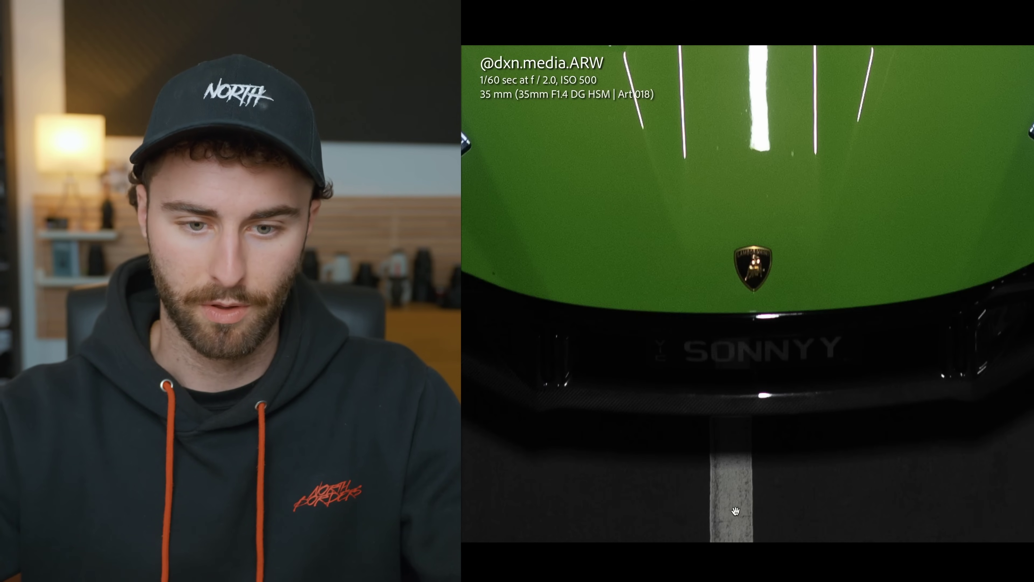
drag(736, 511, 733, 415)
click(848, 373)
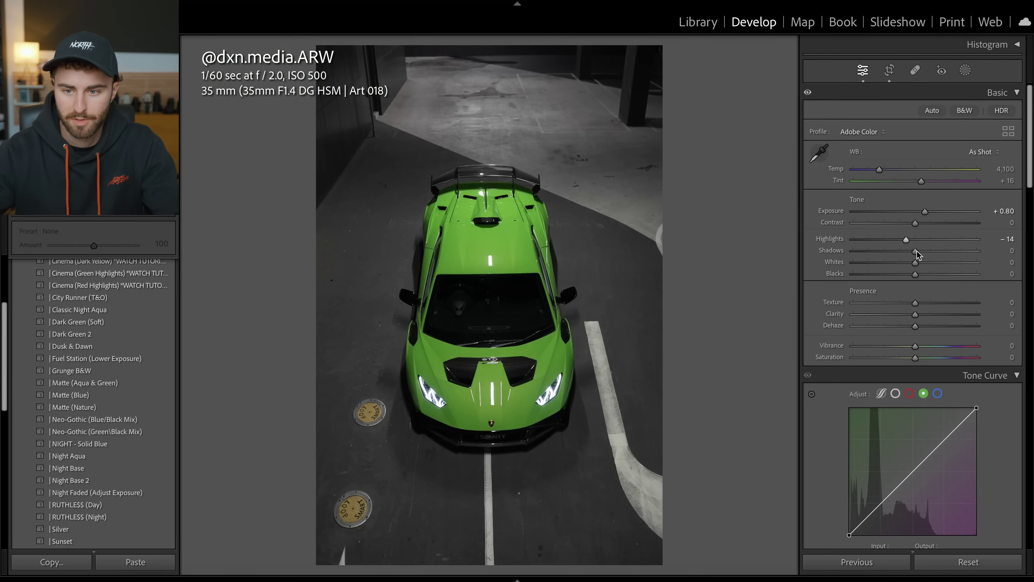
Set the car photo's Shadows to +8 and colour grade its shadows with hue 200 and saturation 24
drag(916, 251, 922, 251)
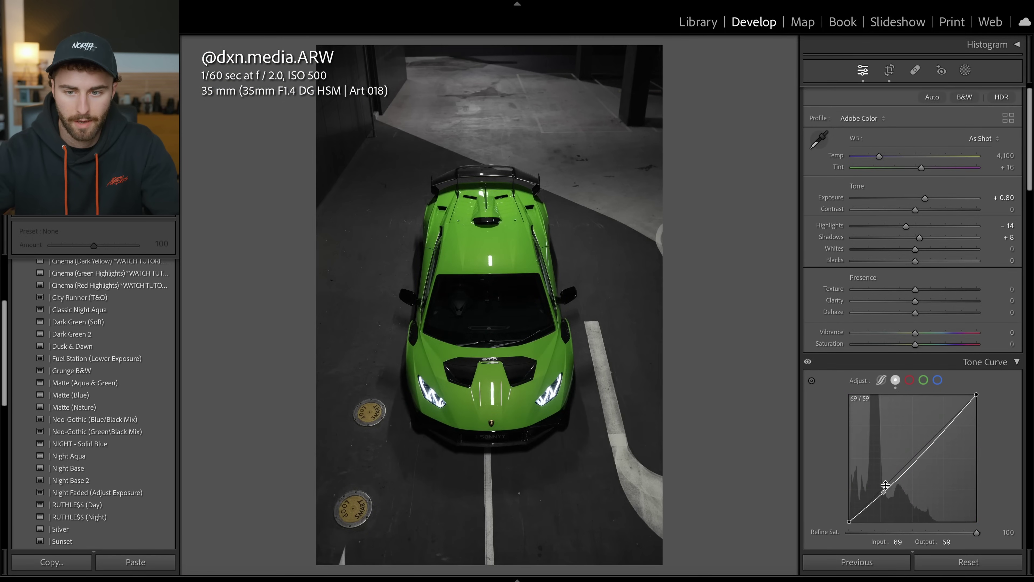
drag(871, 457, 870, 458)
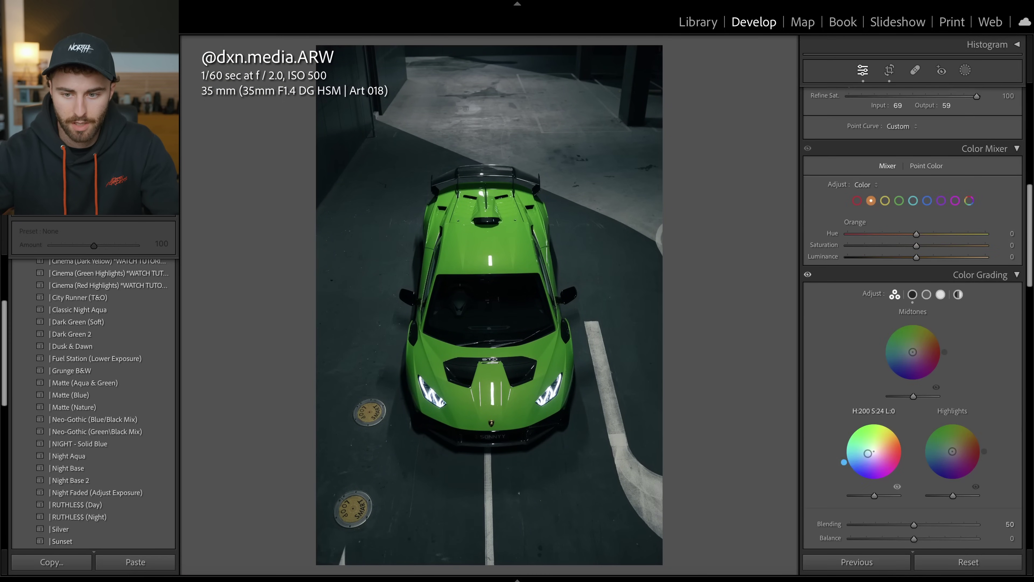
Raise the overall Clarity to +23 and slightly increase the exposure of the radial mask over the floor behind the car
scroll(912, 317, up, 11)
drag(923, 314, 931, 315)
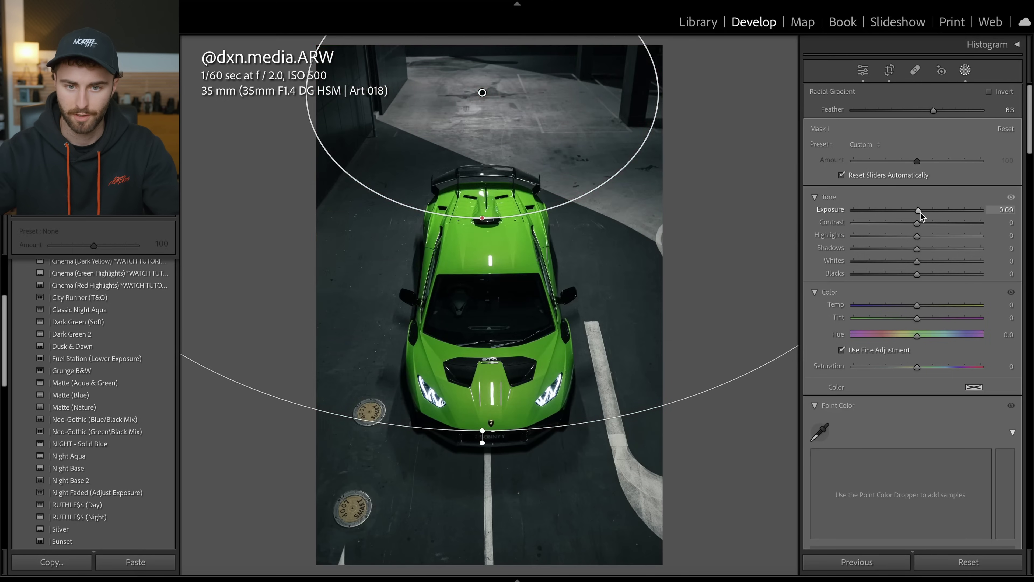
drag(921, 216, 923, 216)
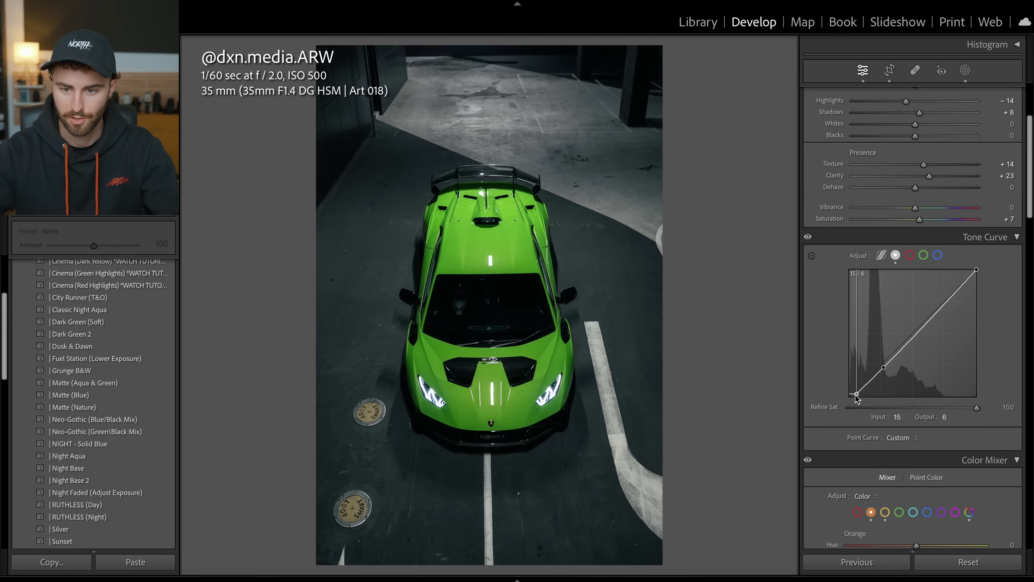
Lift the upper part of the main tone curve slightly and set the blue curve's midpoint to input 128, output 133
drag(936, 312, 937, 309)
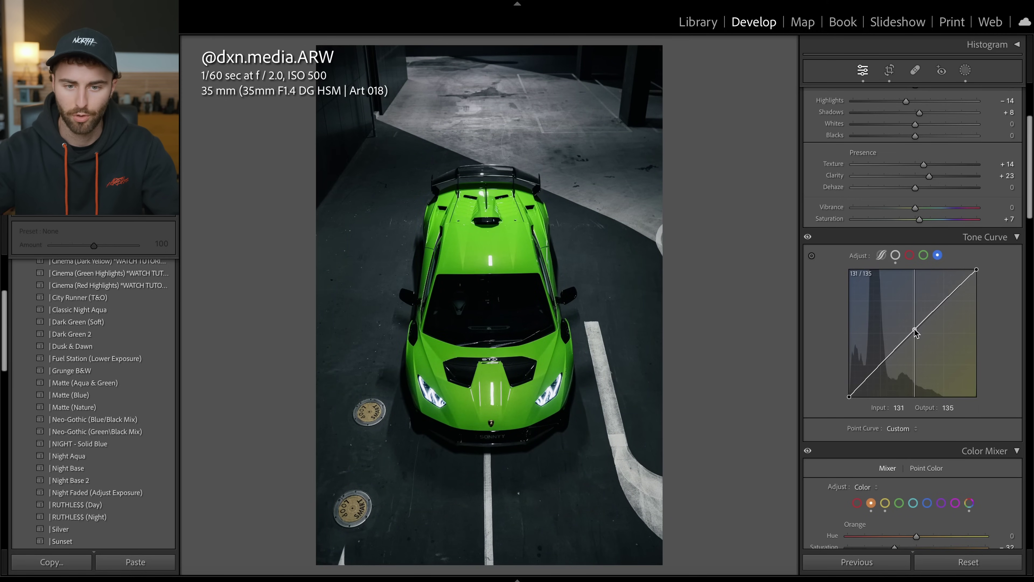
drag(916, 332, 914, 333)
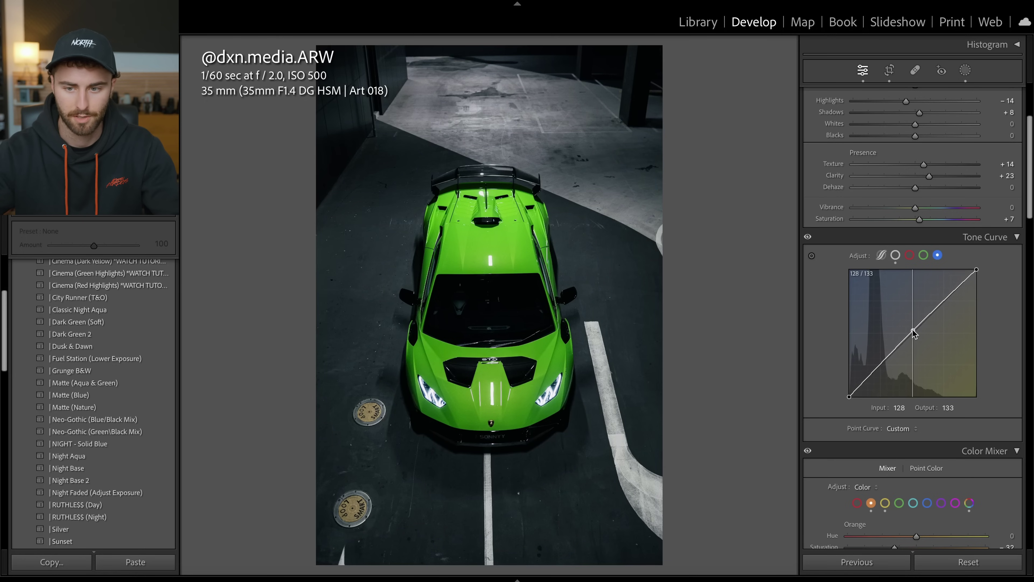
Compare the before and after versions of the car photo in a close-up of the roof
scroll(902, 203, up, 2)
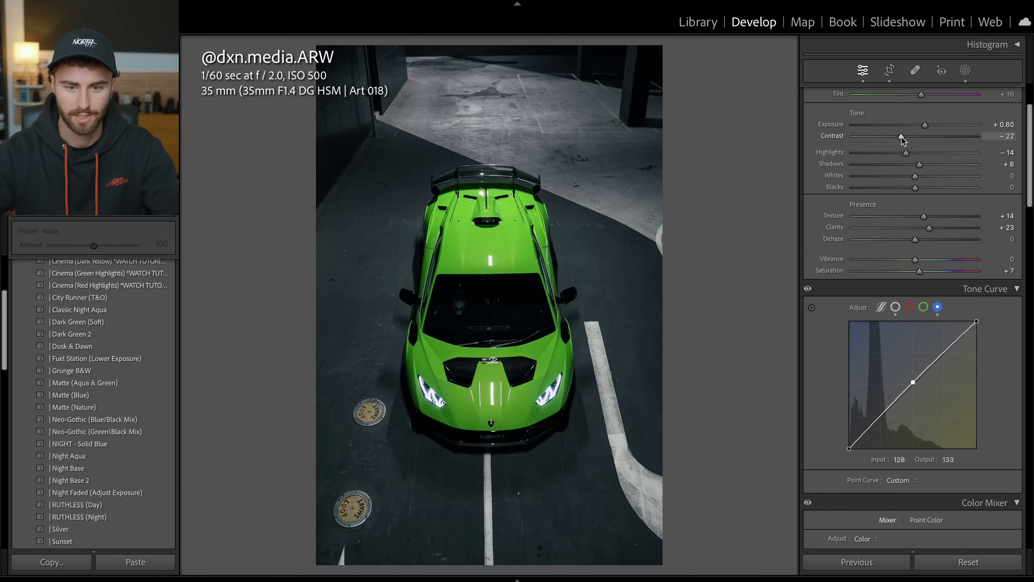
click(491, 261)
key(y)
scroll(851, 401, down, 3)
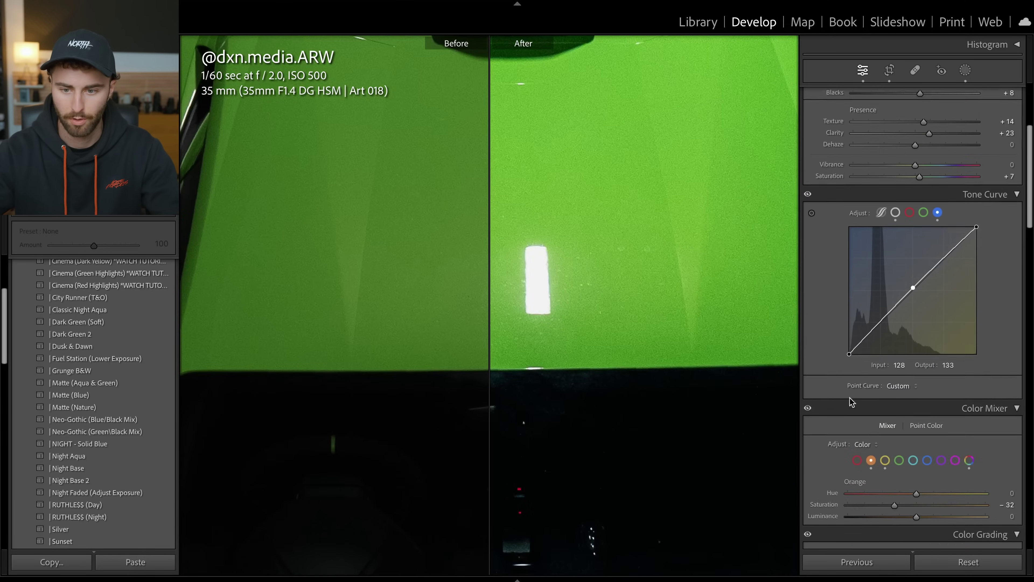
Open the edited car photo in Adobe Photoshop (Beta) and duplicate its image layer
right_click(552, 298)
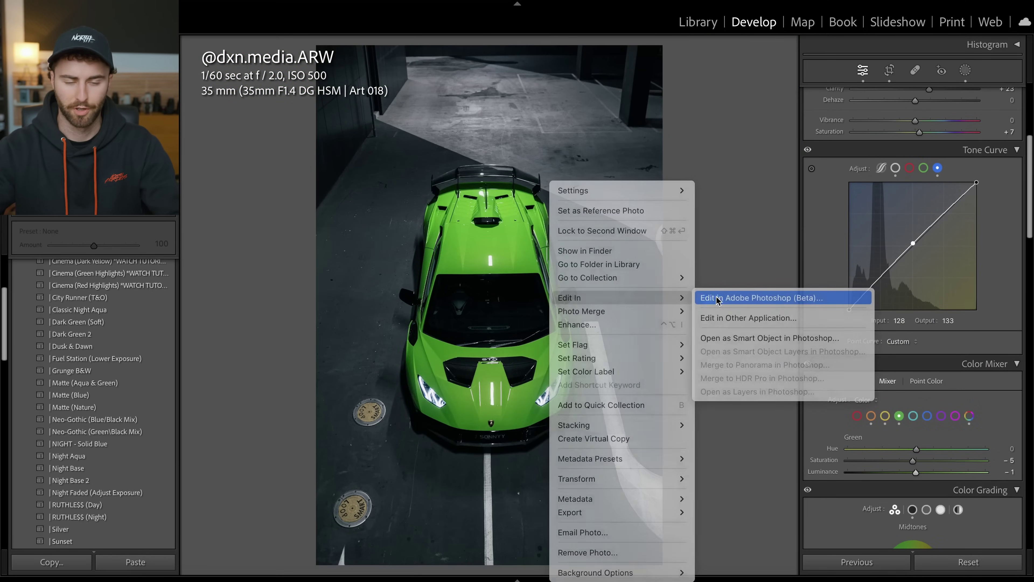
click(718, 298)
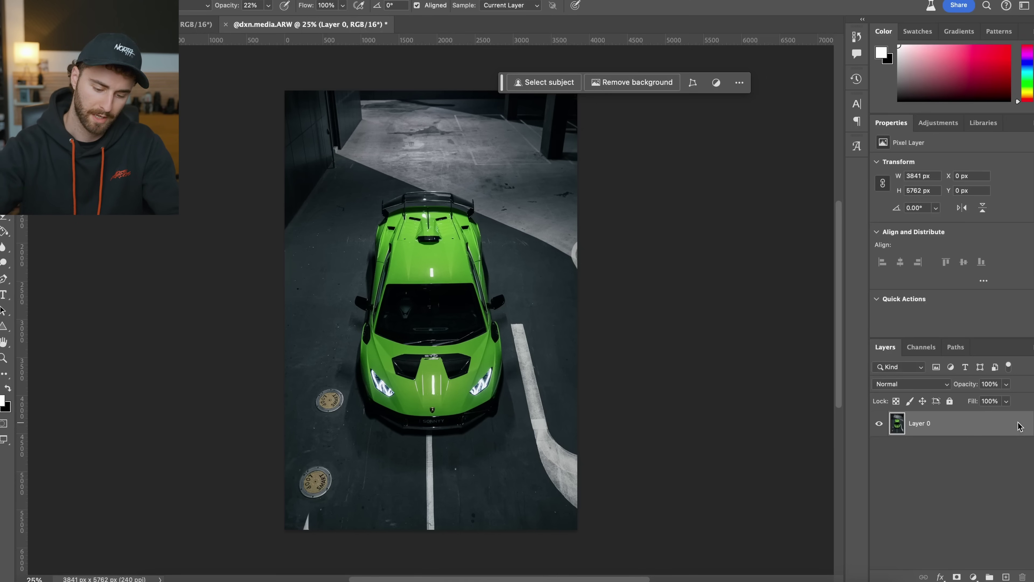
key(super+j)
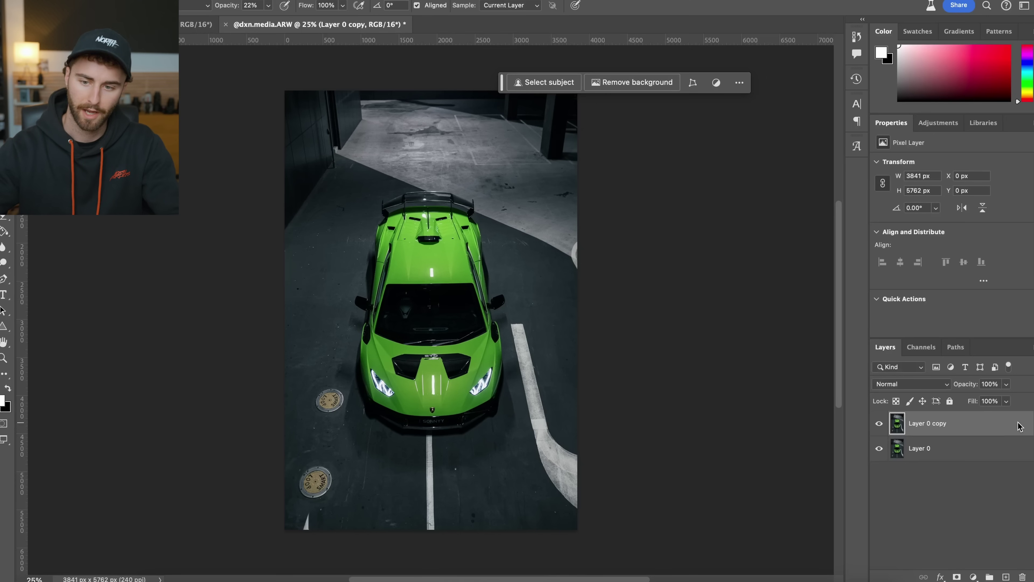
Select the round floor cover beside the car's headlight with an ellipse and generatively fill it using the prompt "remove"
key(super+equal)
key(super+equal)
drag(271, 294, 413, 433)
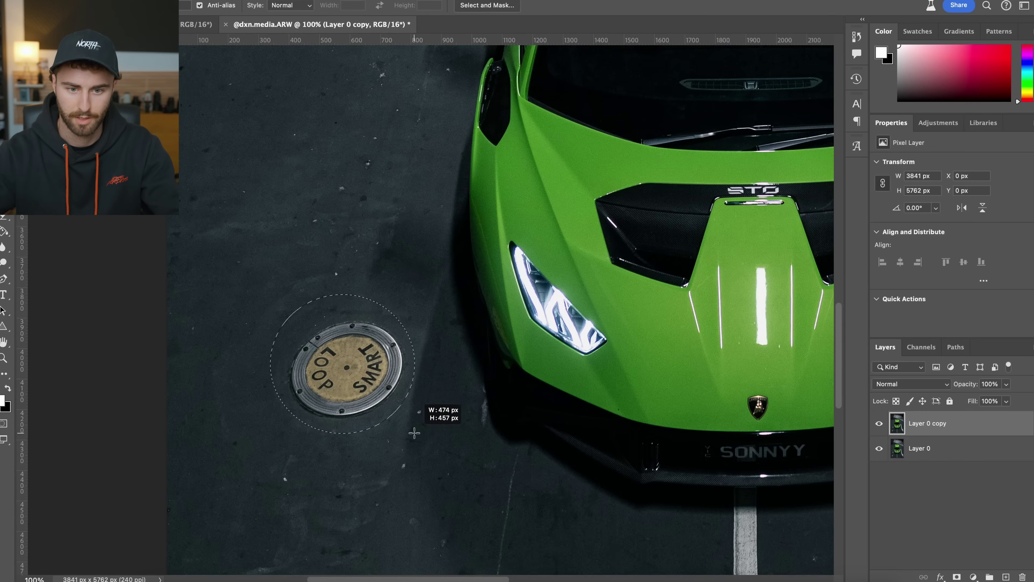
drag(366, 391, 369, 392)
click(564, 82)
text(remove)
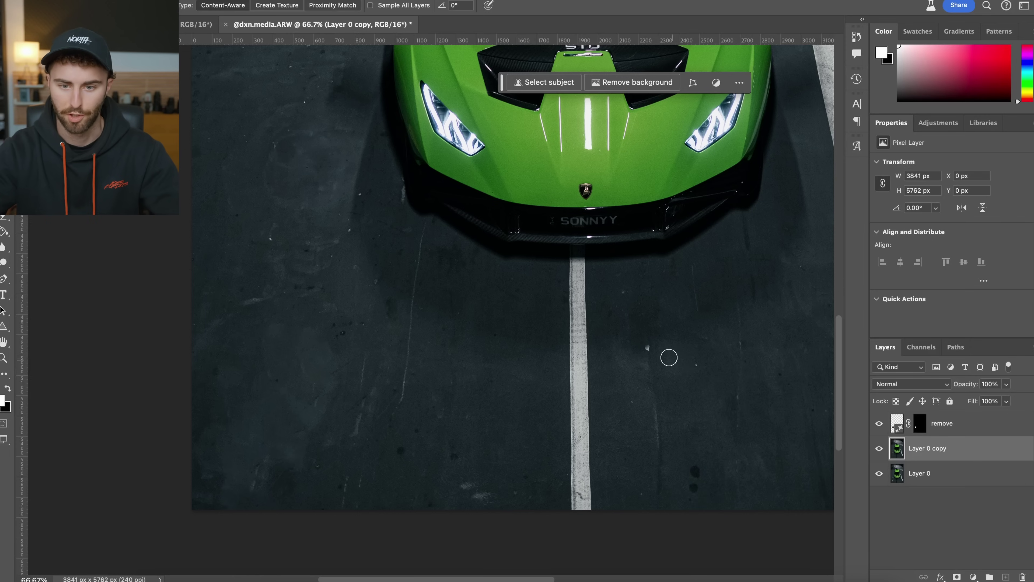
Adjust the healing brush and retouch the small debris spot beside the white line in front of the car
right_click(673, 344)
click(720, 364)
drag(664, 343, 661, 345)
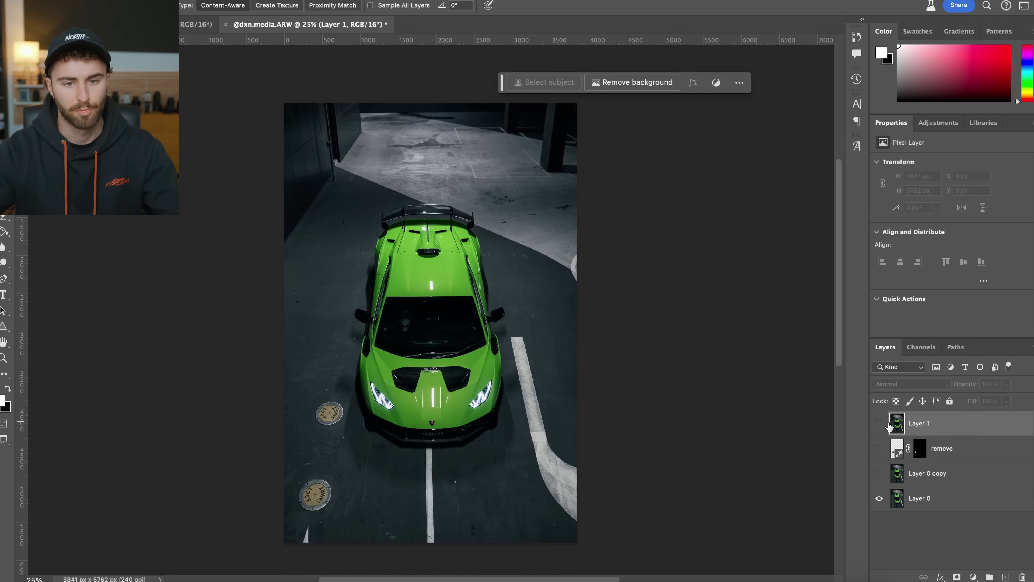
Switch Layer 1's visibility off and on repeatedly to compare the cleaned-up floor with the original
click(888, 424)
click(887, 424)
click(885, 425)
click(884, 426)
click(881, 424)
click(881, 423)
click(881, 424)
click(881, 424)
click(881, 424)
click(880, 424)
Trace the white floor line from below the front bumper to the image's bottom edge with the Pen tool
scroll(769, 437, up, 10)
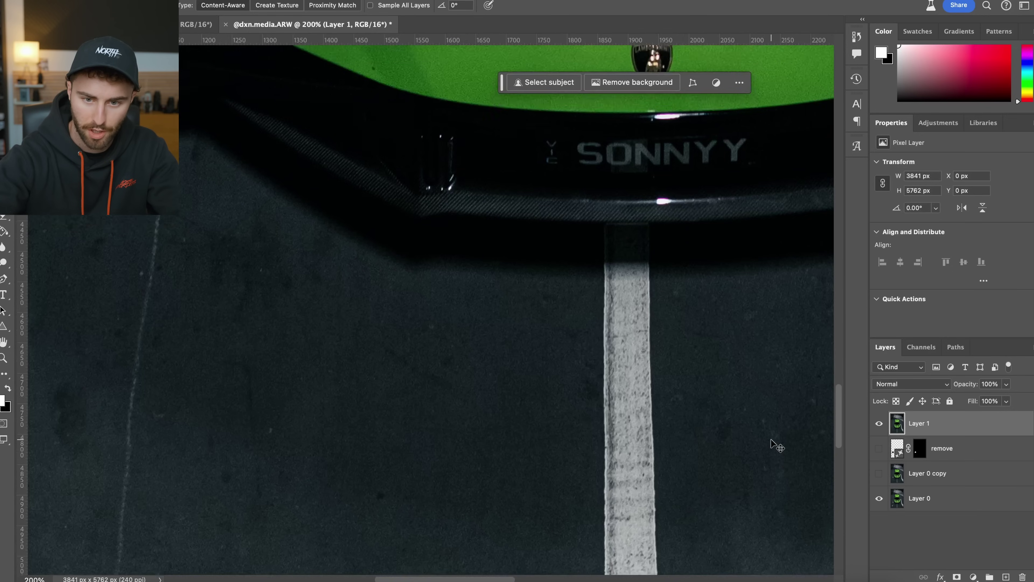
scroll(771, 439, right, 2)
scroll(771, 439, up, 2)
key(p)
click(562, 306)
click(563, 384)
scroll(562, 384, down, 10)
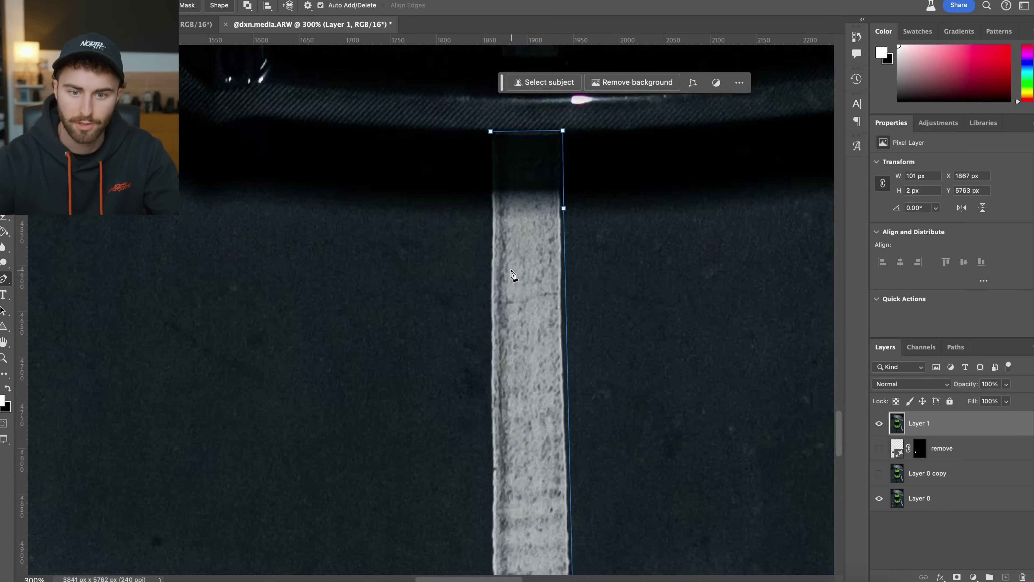
scroll(514, 279, up, 3)
scroll(492, 254, down, 2)
Convert the path around the white line into a selection with a 1-pixel feather
right_click(511, 238)
click(530, 299)
text(1)
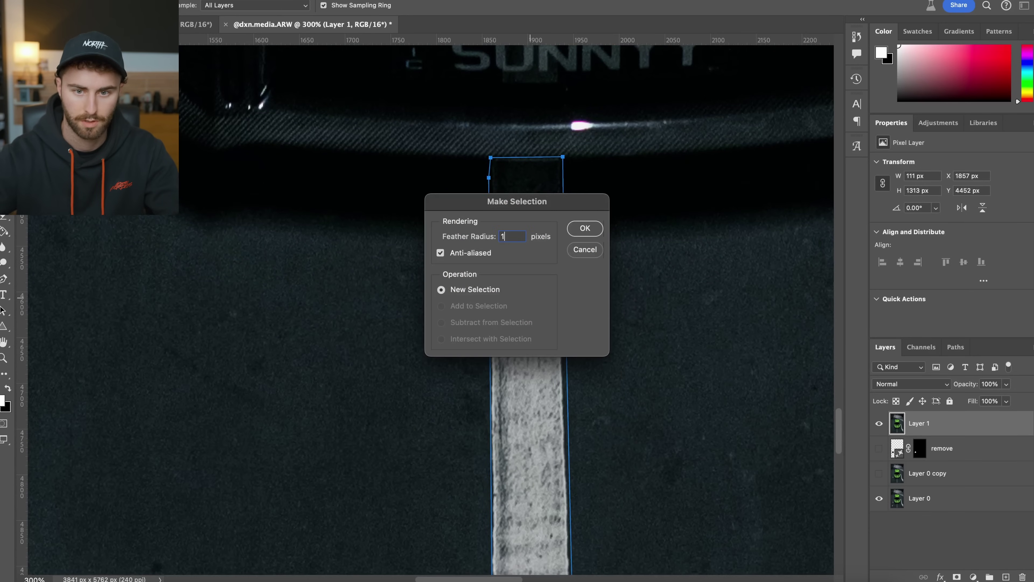
key(Return)
Copy the selected white line onto its own layer and shift it about 18 px to the right
key(ctrl+j)
key(ctrl+t)
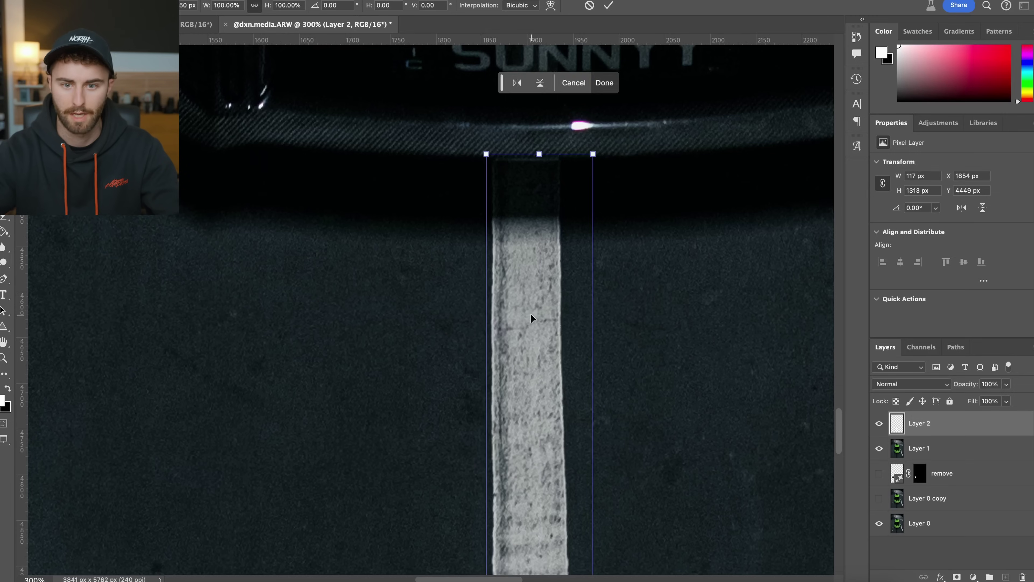
drag(531, 317, 550, 320)
key(ctrl+0)
key(Return)
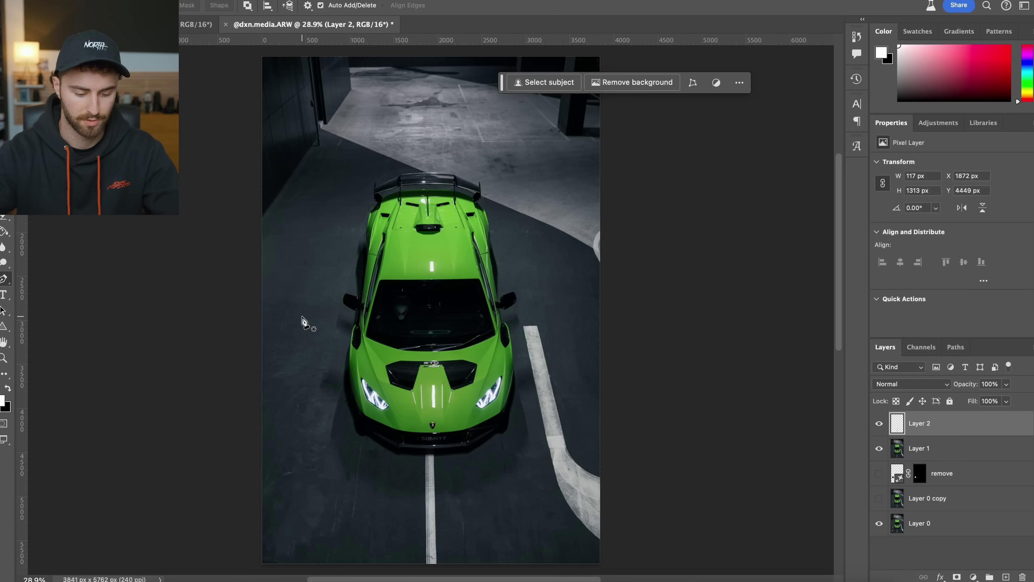
Place a vertical guide through the horizontal centre of the car image
key(c)
key(ctrl+r)
key(ctrl+r)
drag(22, 229, 429, 229)
key(v)
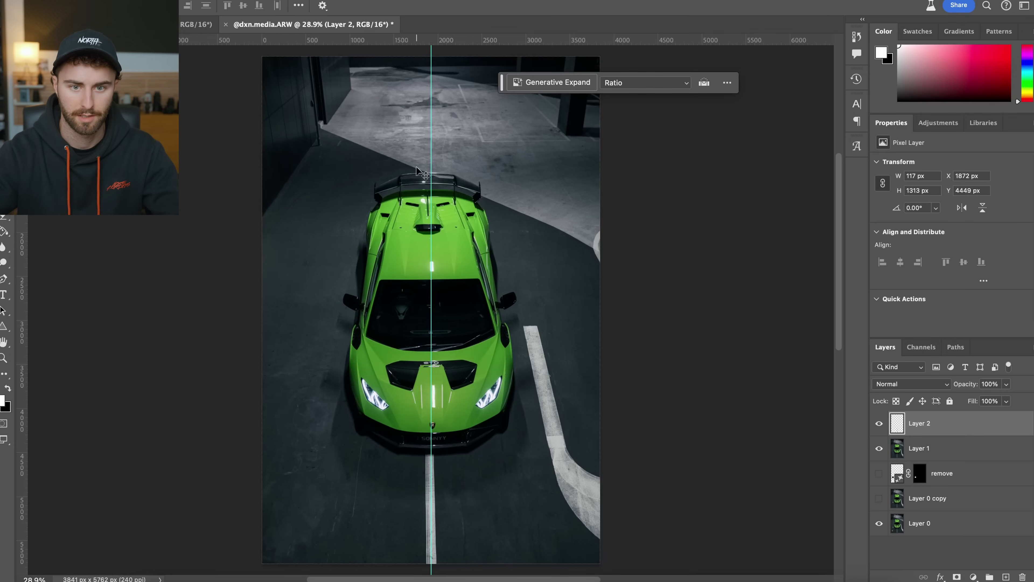
Free-transform Layer 1 by moving its corners slightly outward so the green car straightens and lines up with the vertical centre guide
click(519, 447)
key(super+t)
key(super+minus)
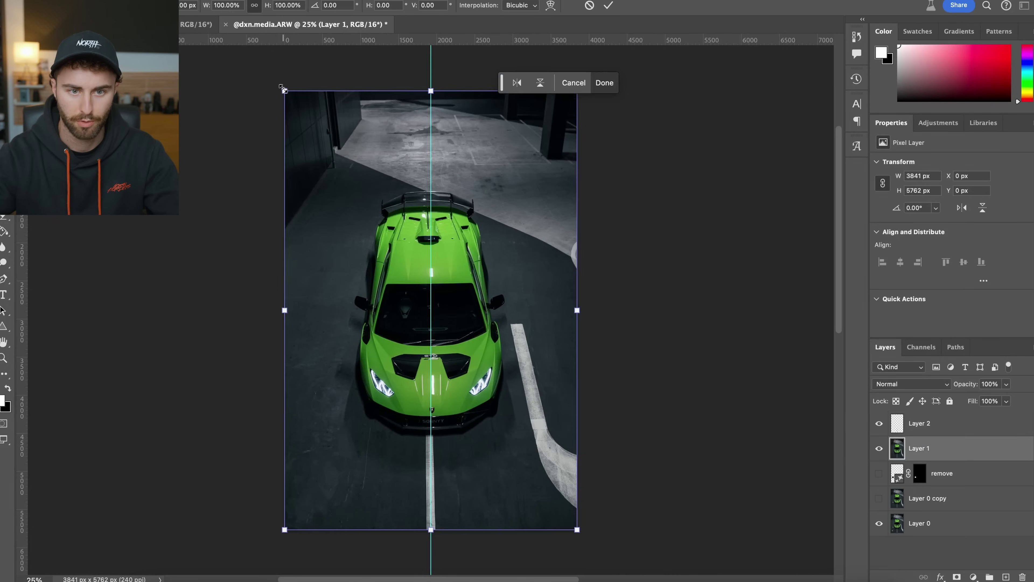
drag(284, 90, 284, 88)
scroll(592, 139, up, 3)
drag(581, 174, 582, 177)
scroll(582, 178, down, 5)
drag(284, 448, 280, 449)
scroll(450, 220, up, 1)
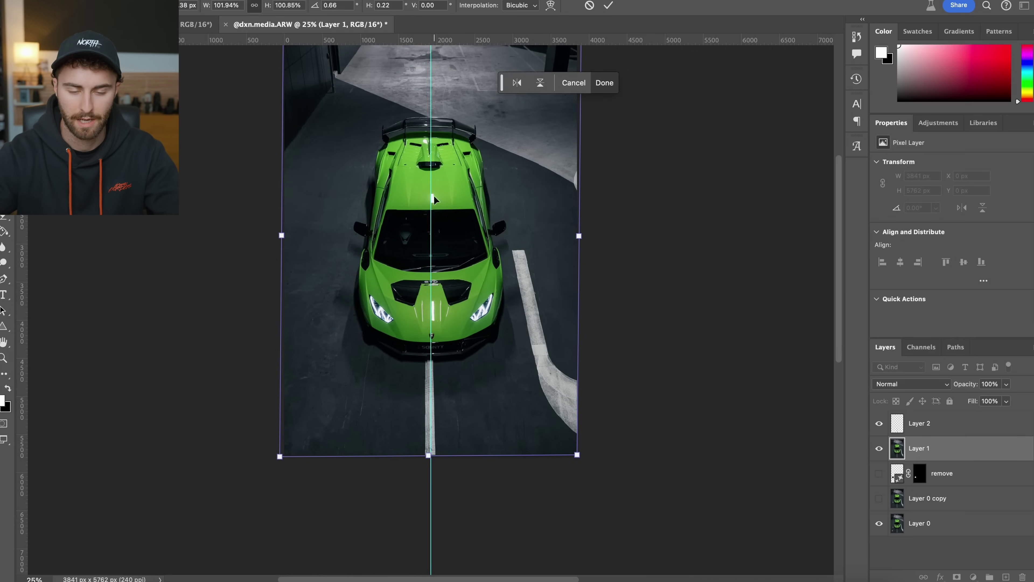
Reposition the copied white line on Layer 2 so it sits on the centre guide beneath the front bumper
scroll(432, 350, up, 4)
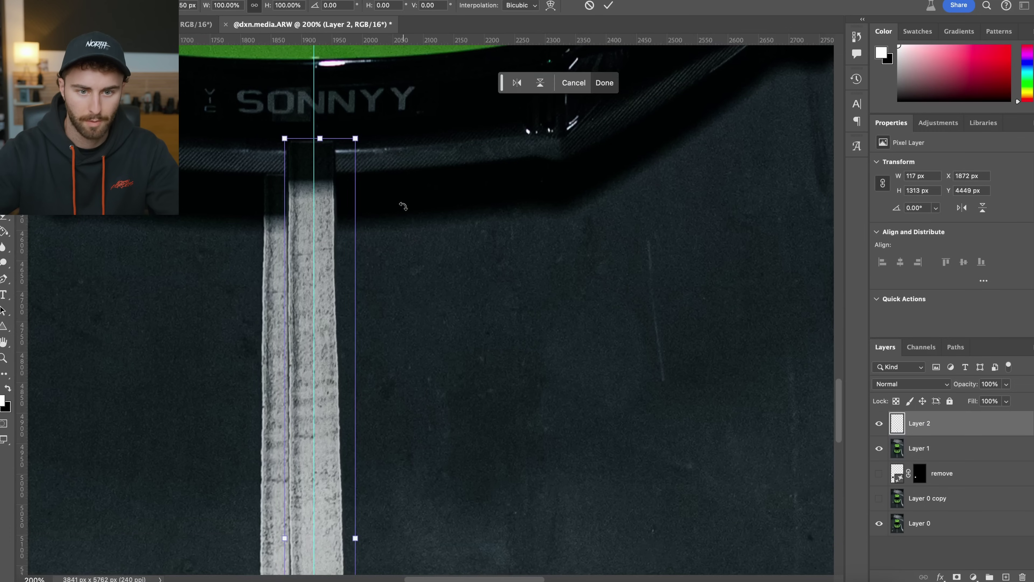
drag(346, 235, 342, 261)
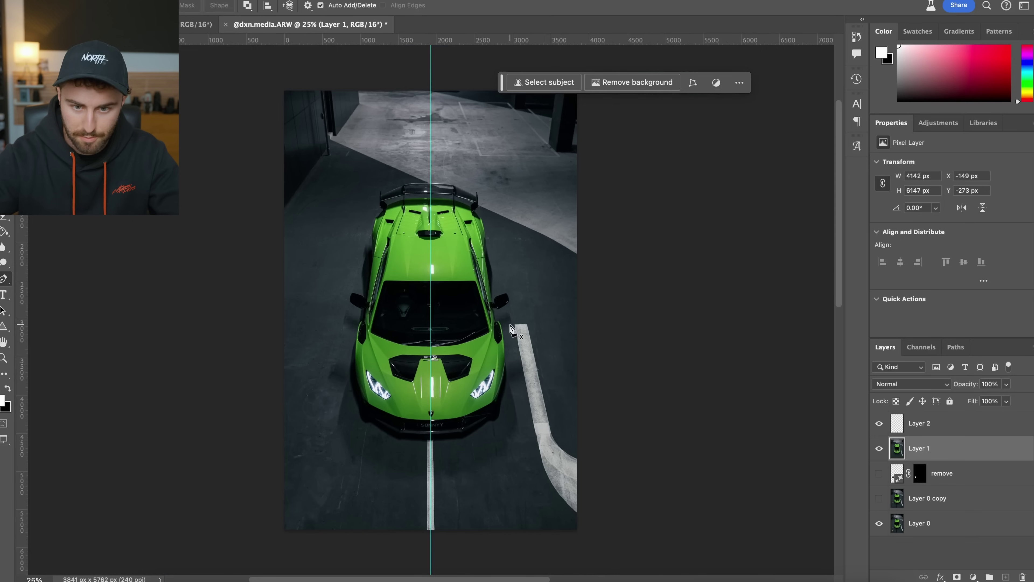
Trace around the curved white parking line beside the car on Layer 1 with the Pen tool and convert the path into a selection
click(509, 323)
click(539, 470)
click(565, 509)
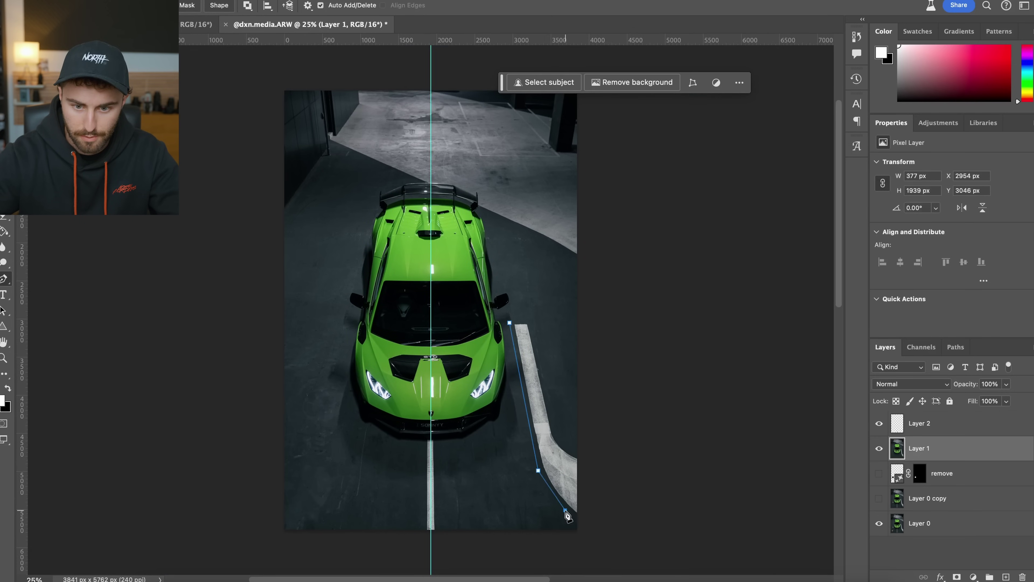
click(586, 448)
right_click(518, 331)
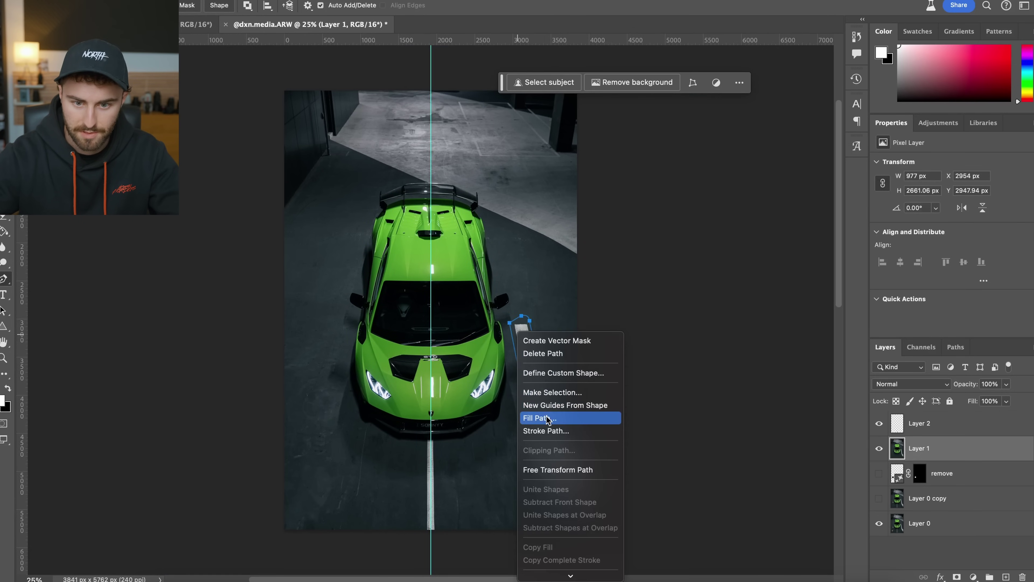
click(550, 394)
key(Return)
Fill the selection around the curved parking line to remove the line from the floor, and clear the selection
right_click(555, 409)
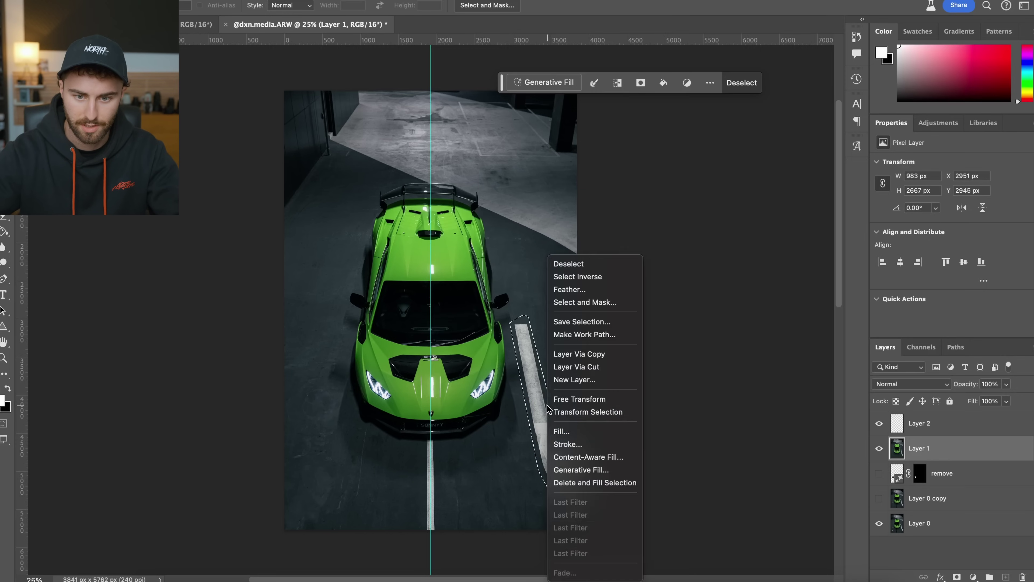
click(578, 431)
key(Return)
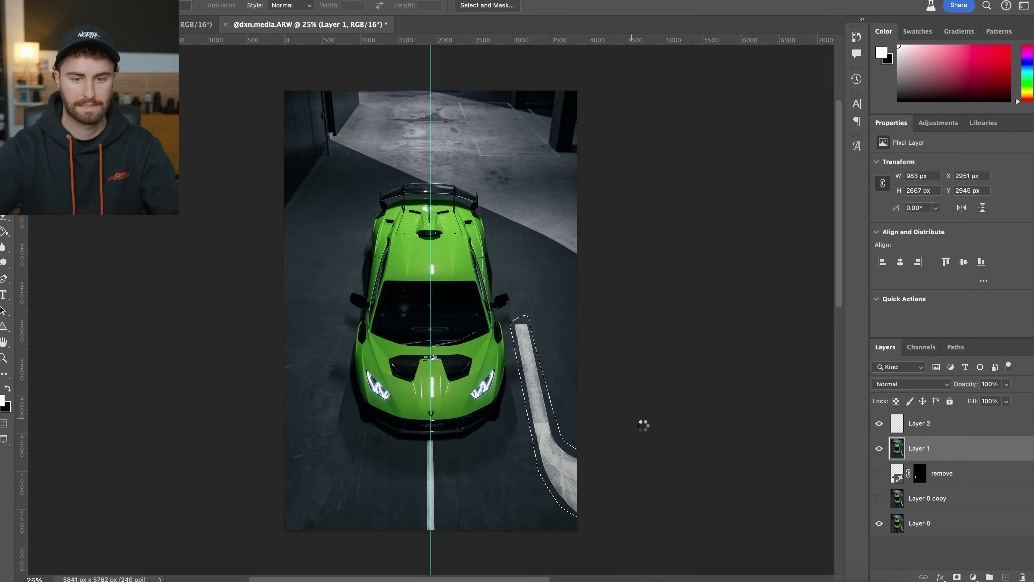
key(super+d)
key(super+minus)
key(v)
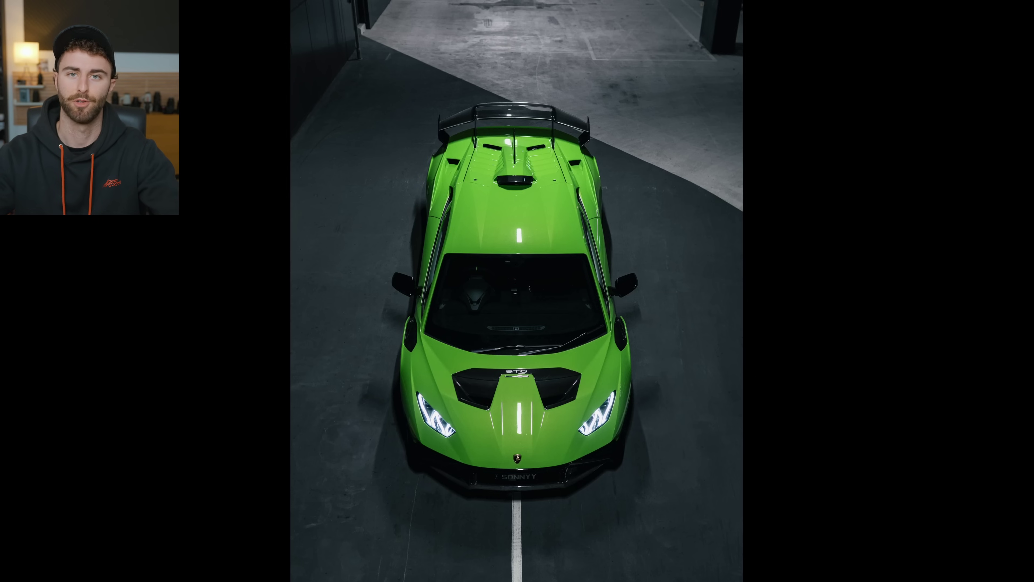
Compare the finished green car photo with its unedited original in Lightroom
key(backslash)
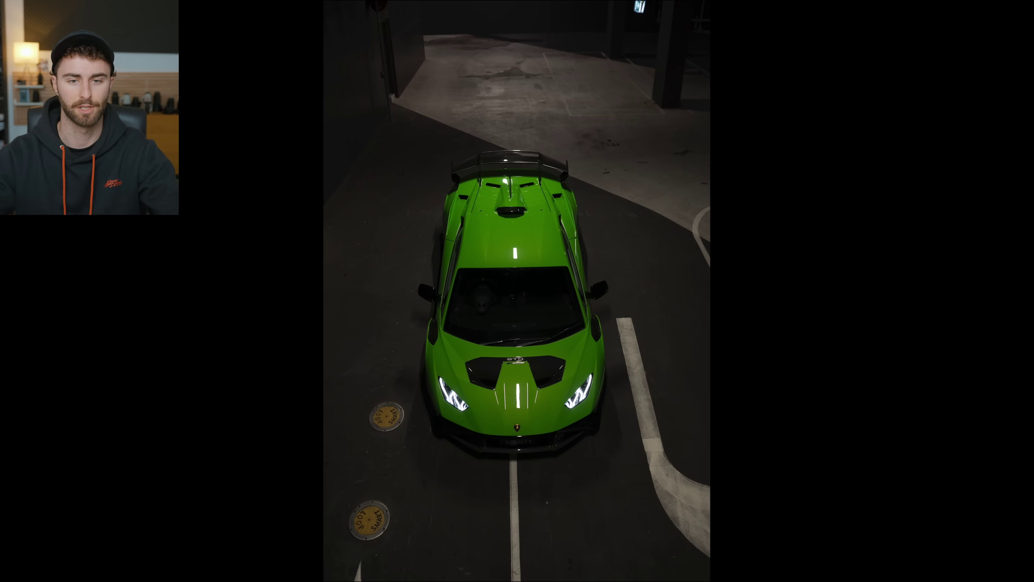
Go to the photo of the grey coupe in the car park and apply a slightly tighter, levelled crop
key(Right)
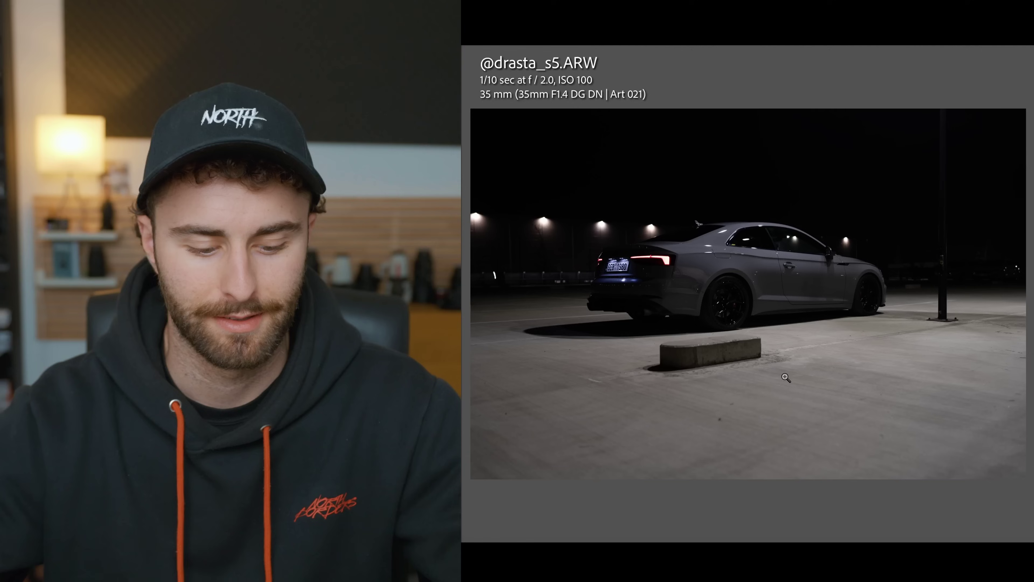
key(r)
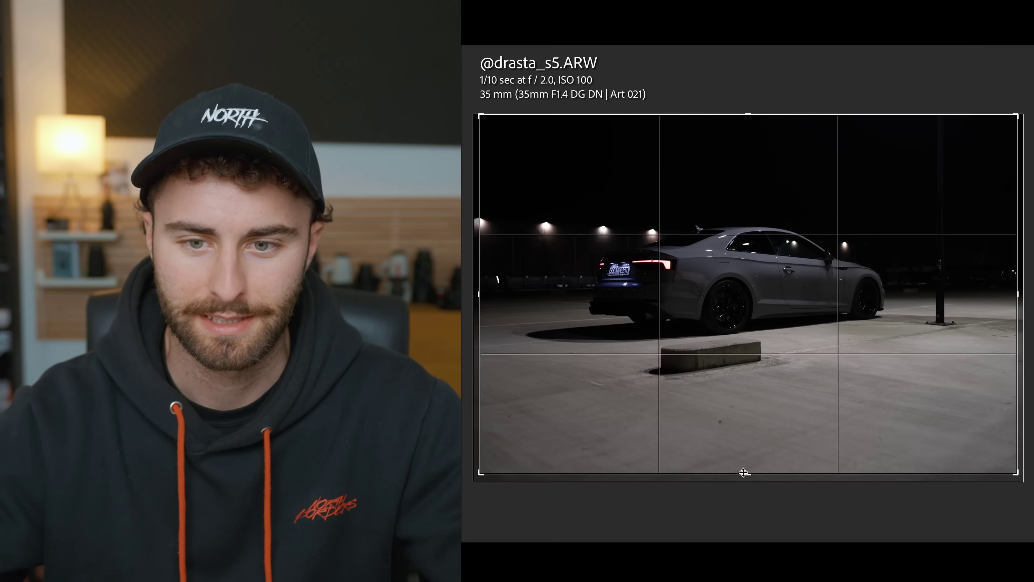
key(Return)
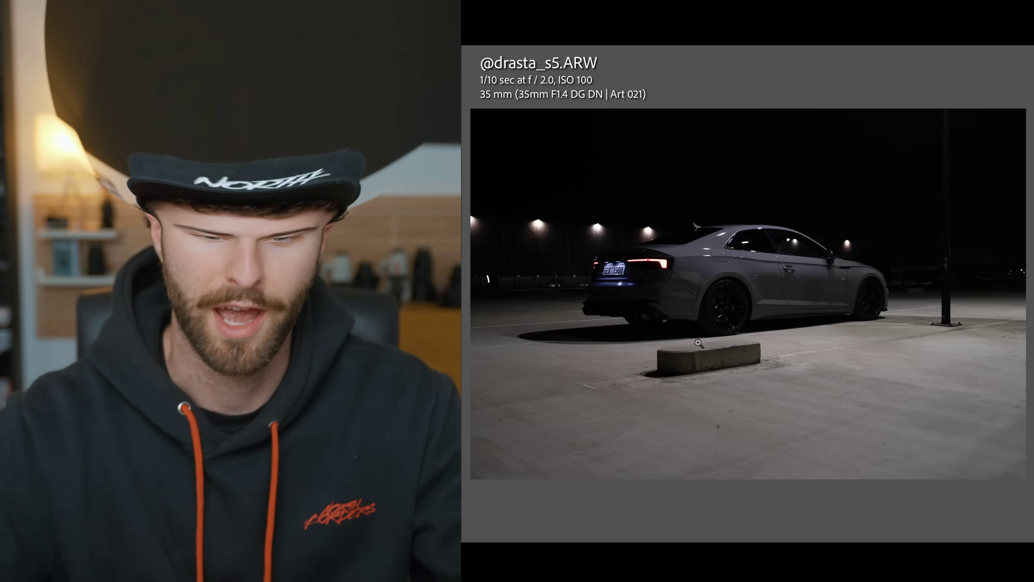
Examine the grey coupe photo up close around the concrete block, the rear of the car, the front wheel and the lamp post
click(699, 344)
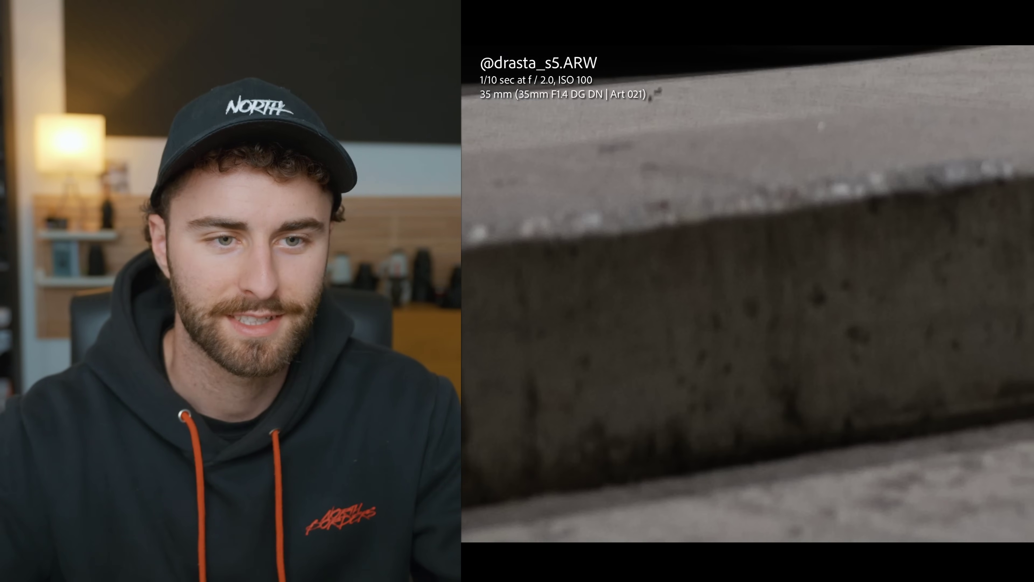
key(ctrl+minus)
click(904, 260)
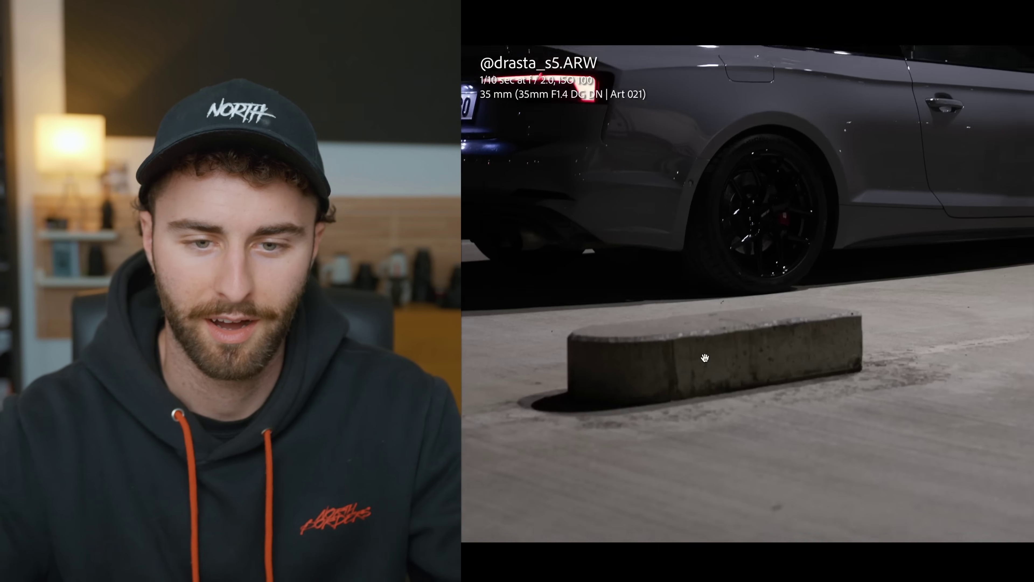
click(704, 355)
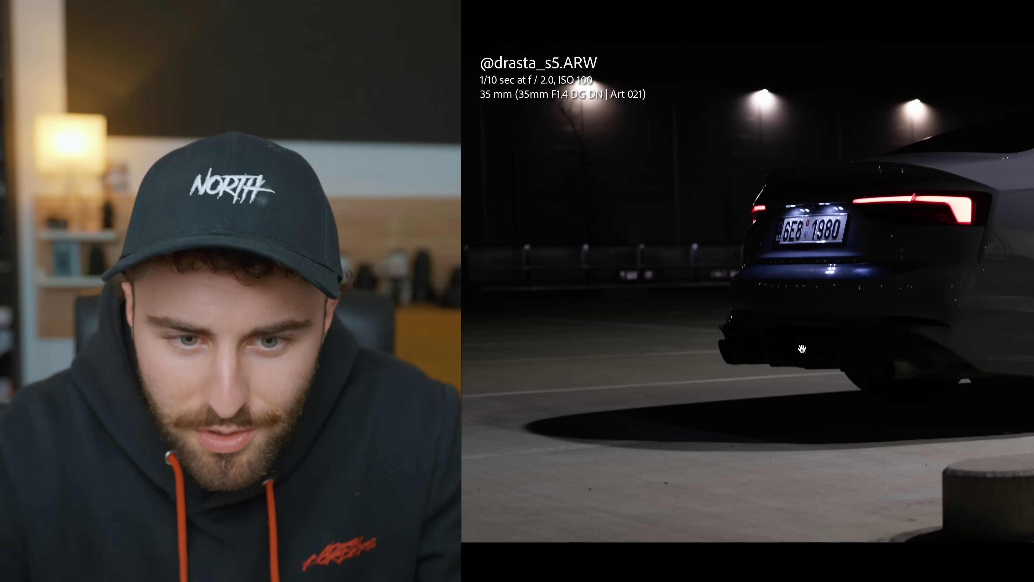
drag(725, 347, 461, 316)
click(923, 333)
click(800, 326)
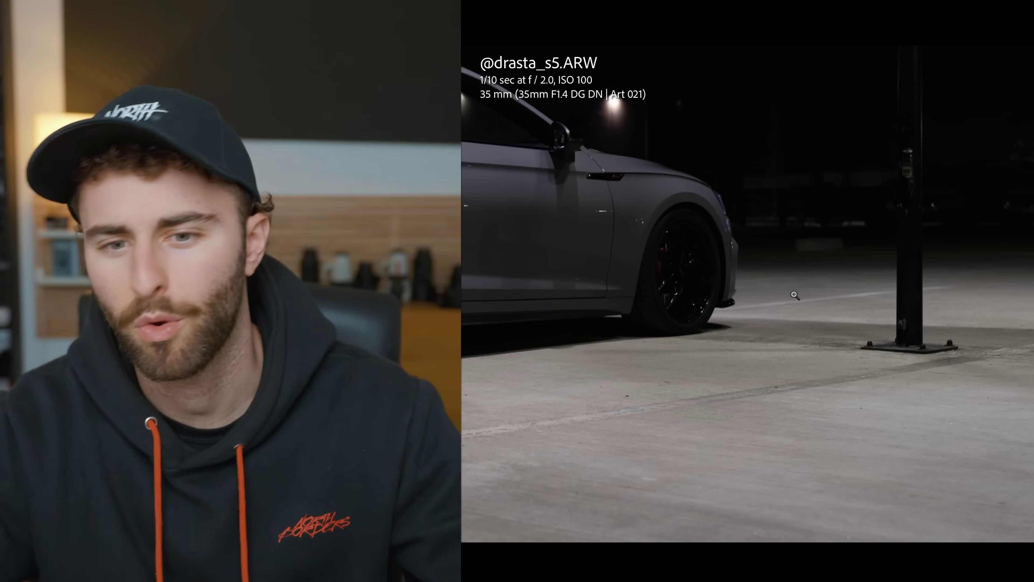
click(812, 296)
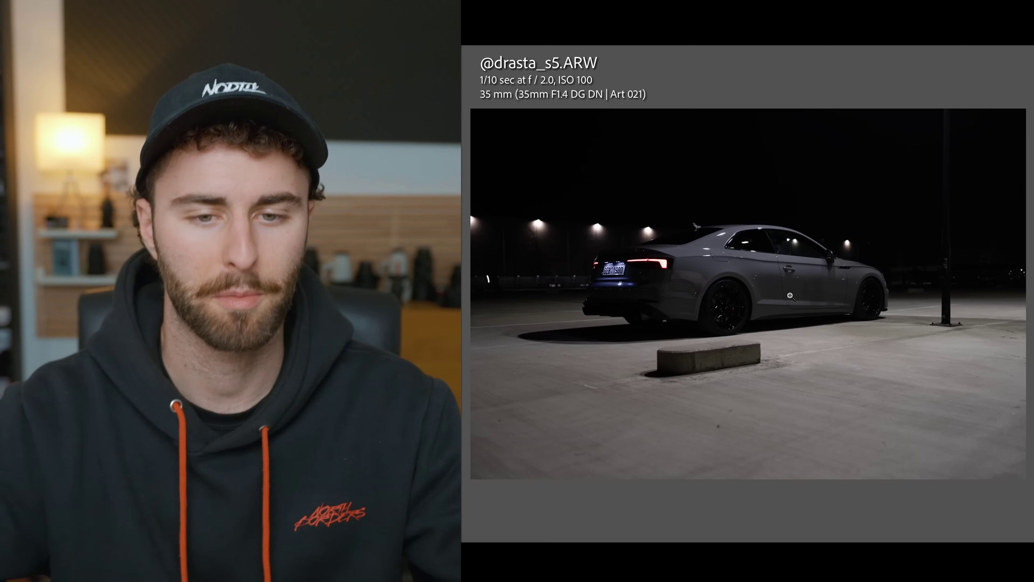
Inspect the bright specks on the grey coupe's rear bumper, rear wheel and side bodywork at high magnification
click(665, 381)
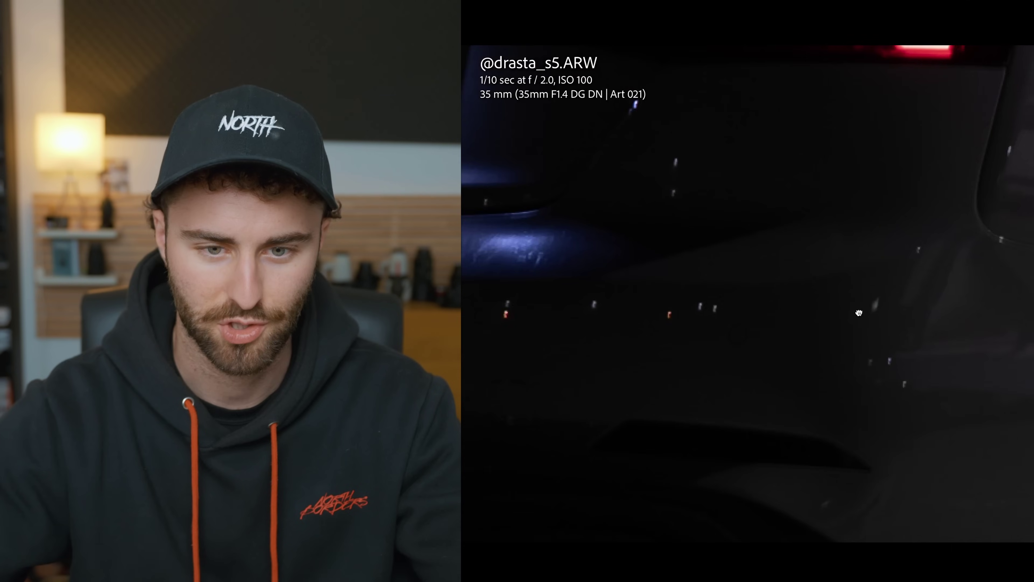
drag(859, 310, 722, 268)
drag(994, 285, 719, 386)
drag(833, 302, 598, 301)
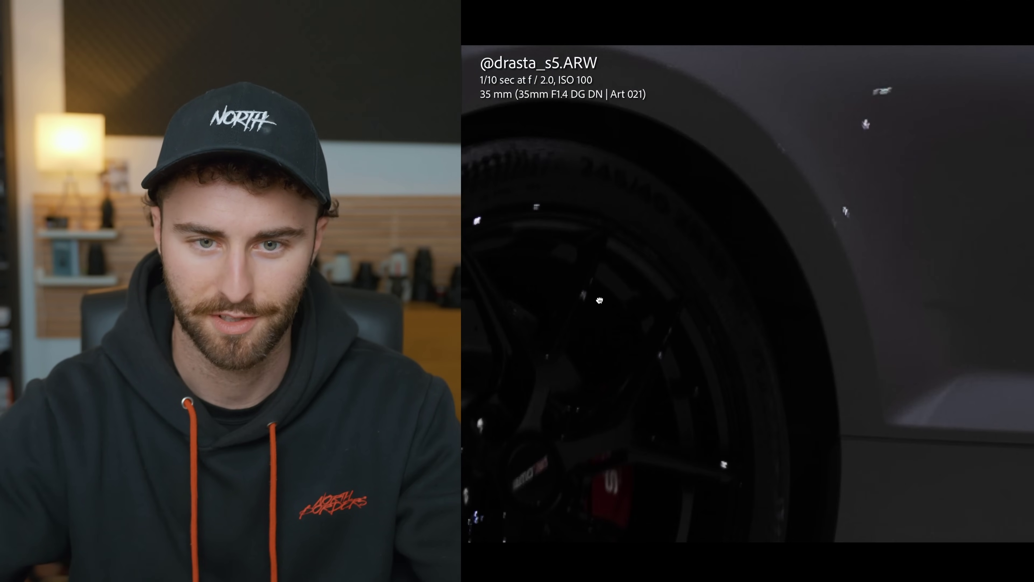
drag(891, 350, 612, 337)
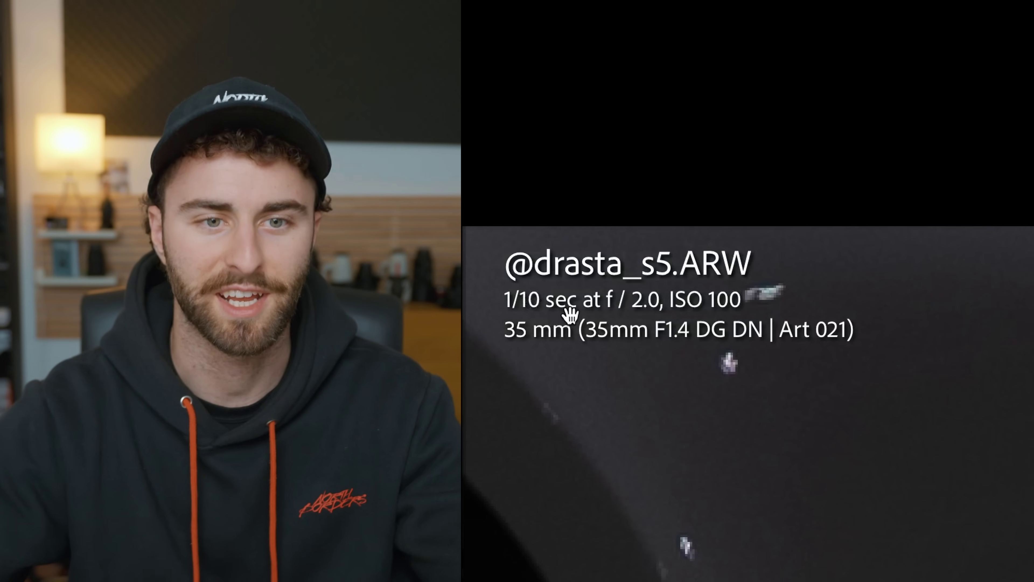